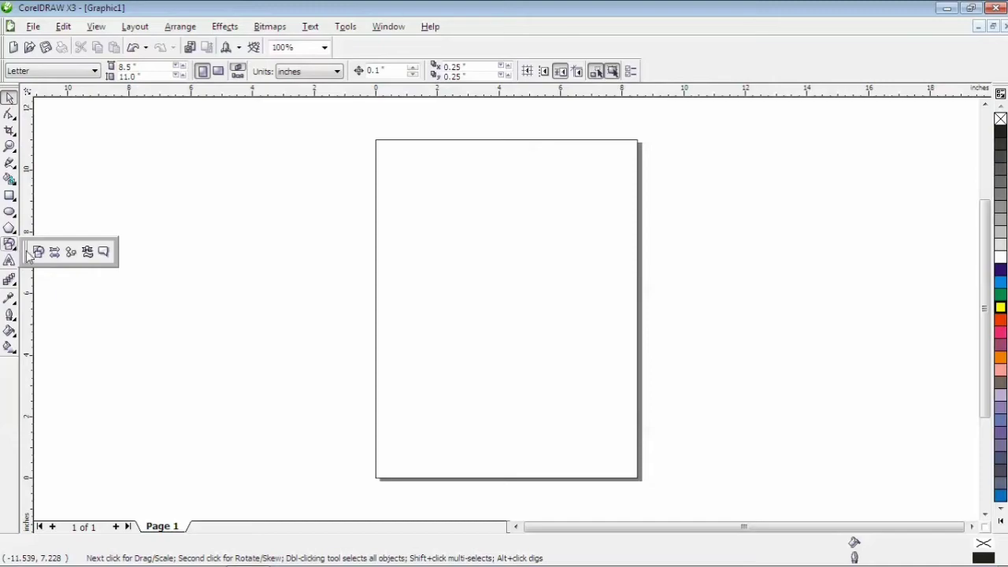
Draw three heart basic shapes of increasing size, the largest about 4.2 by 3.6 inches in the page's upper half
click(38, 252)
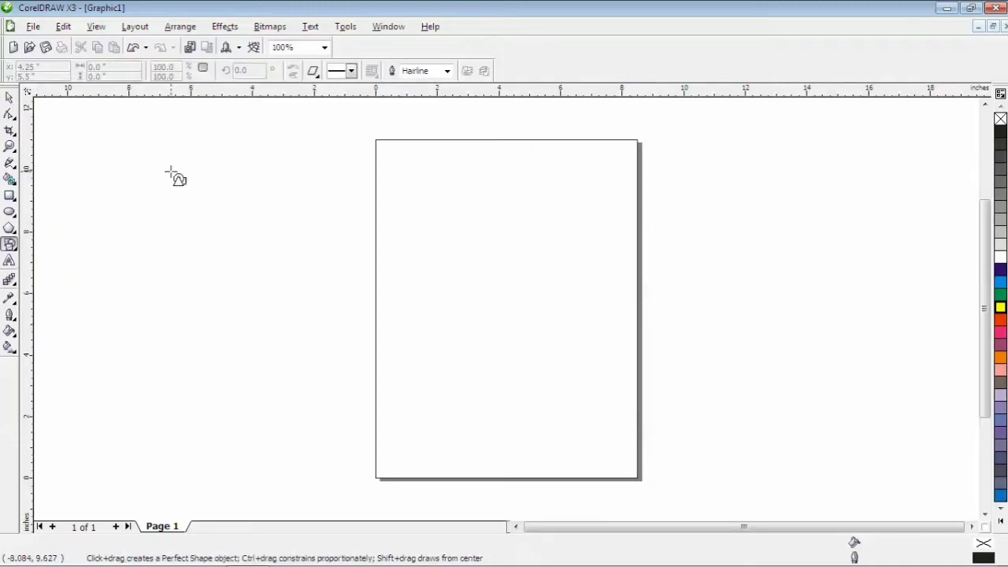
click(313, 72)
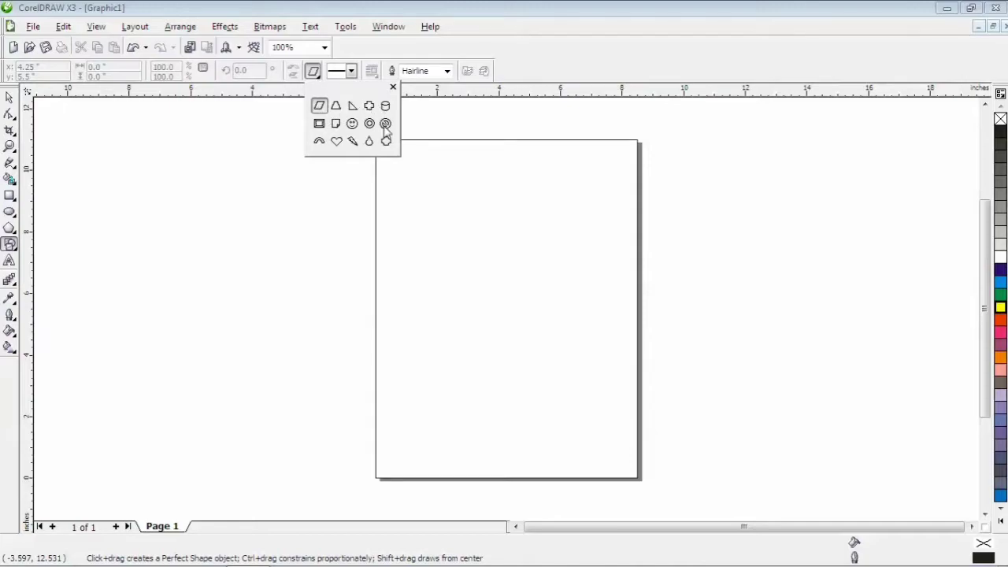
click(336, 141)
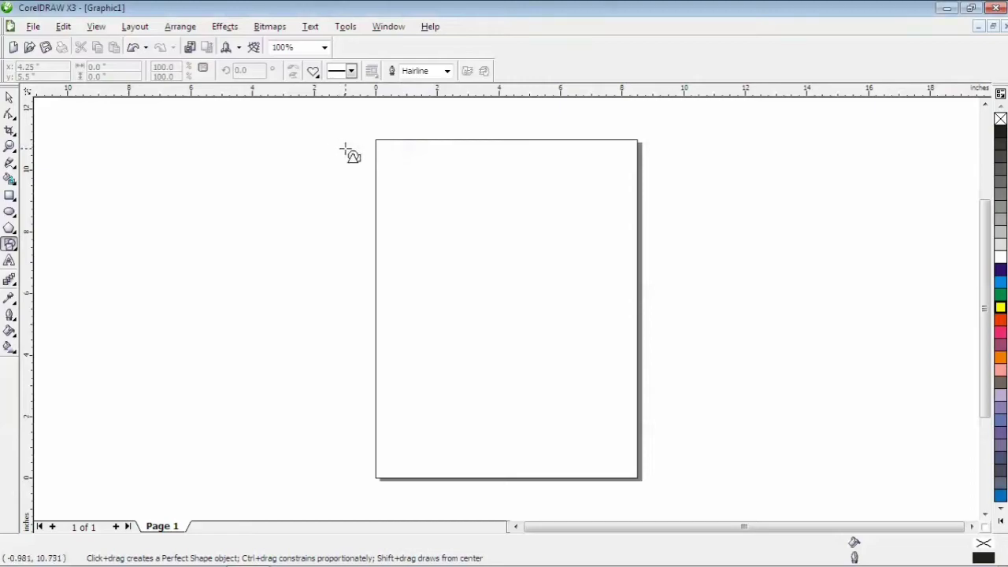
mouse_move(344, 148)
mouse_down()
mouse_move(456, 261)
mouse_move(542, 323)
mouse_up()
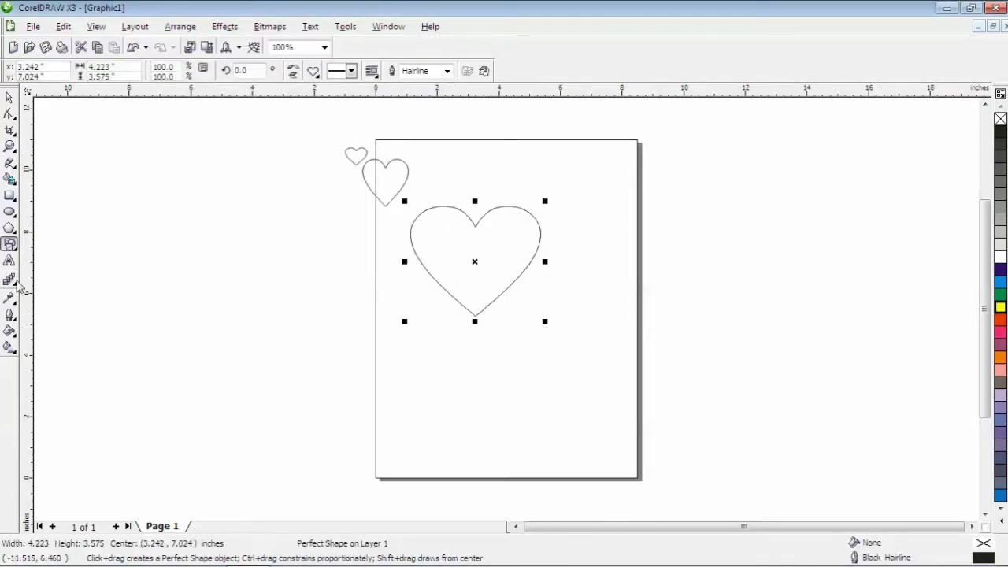
Draw a smiley face basic shape about 4.6 inches across beside the page and bend its mouth into a frown
click(316, 75)
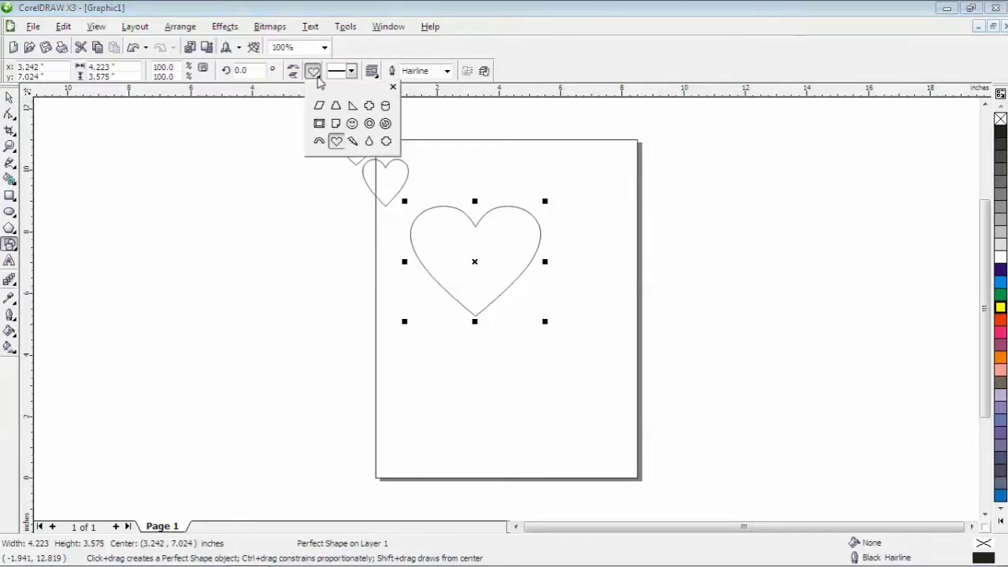
click(354, 122)
click(200, 195)
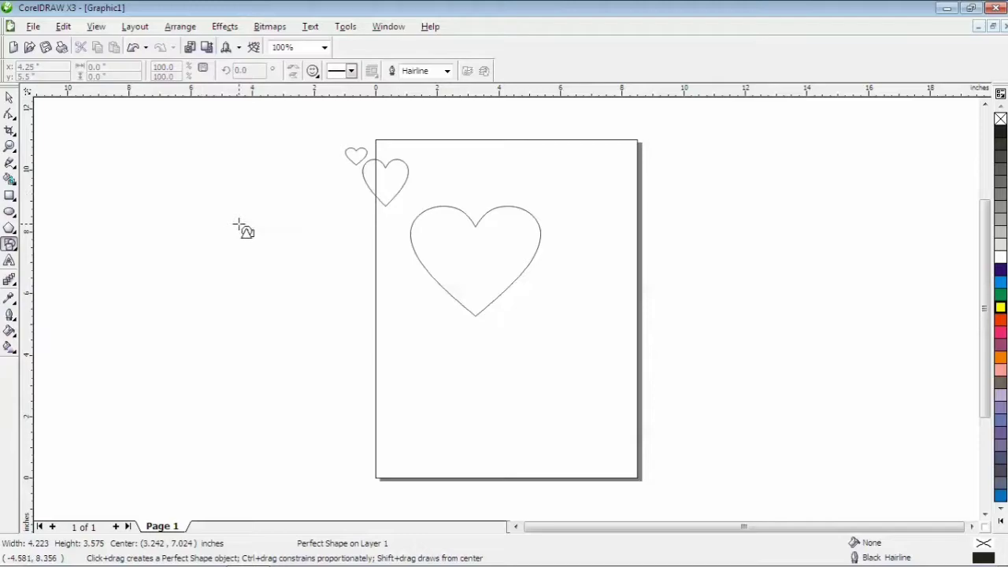
drag(235, 218, 351, 355)
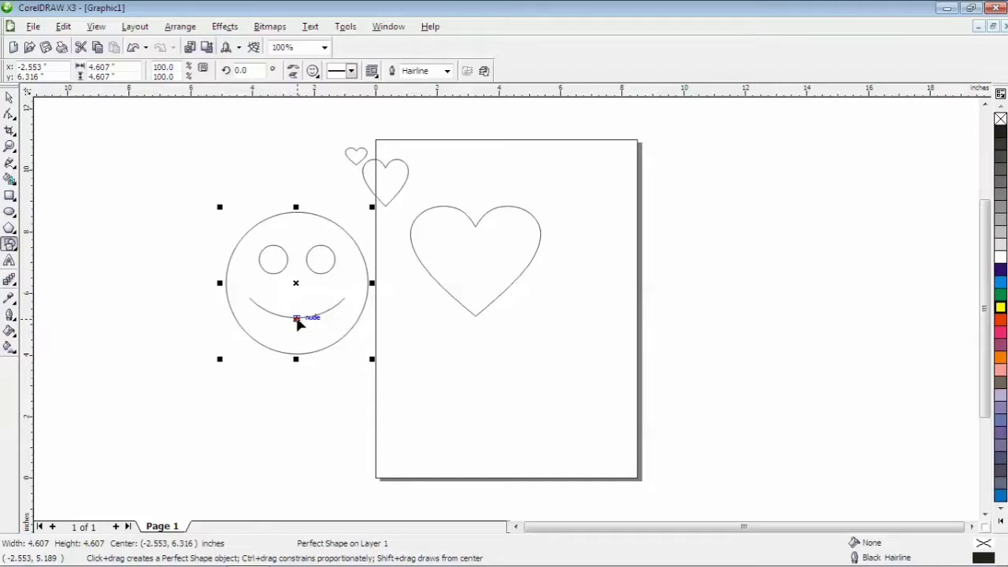
mouse_move(298, 324)
mouse_down()
mouse_move(299, 295)
mouse_move(299, 304)
mouse_up()
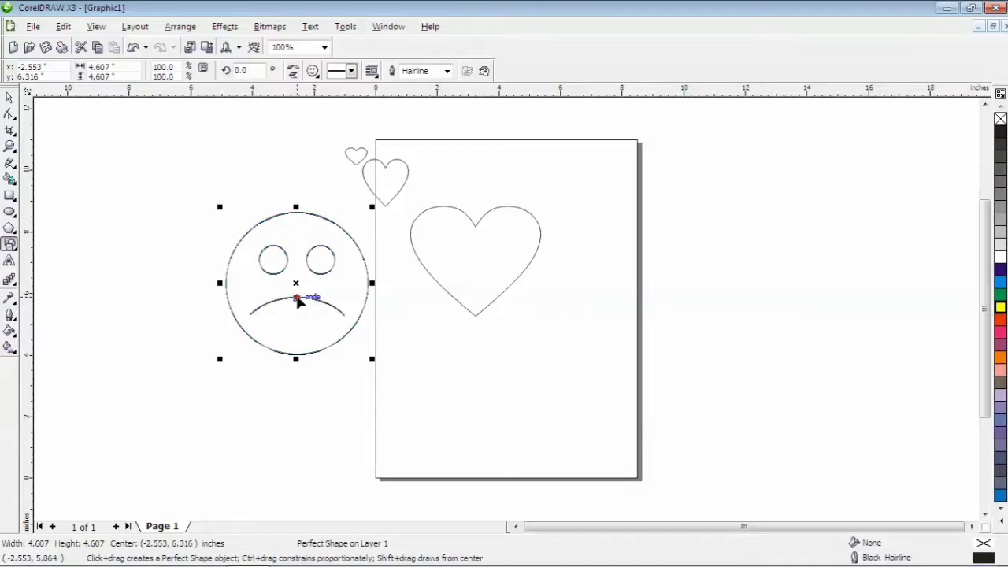
Draw an arrow shape with an upward arrow on a rectangular base, about 4.3 by 6 inches, beside the large heart
click(16, 250)
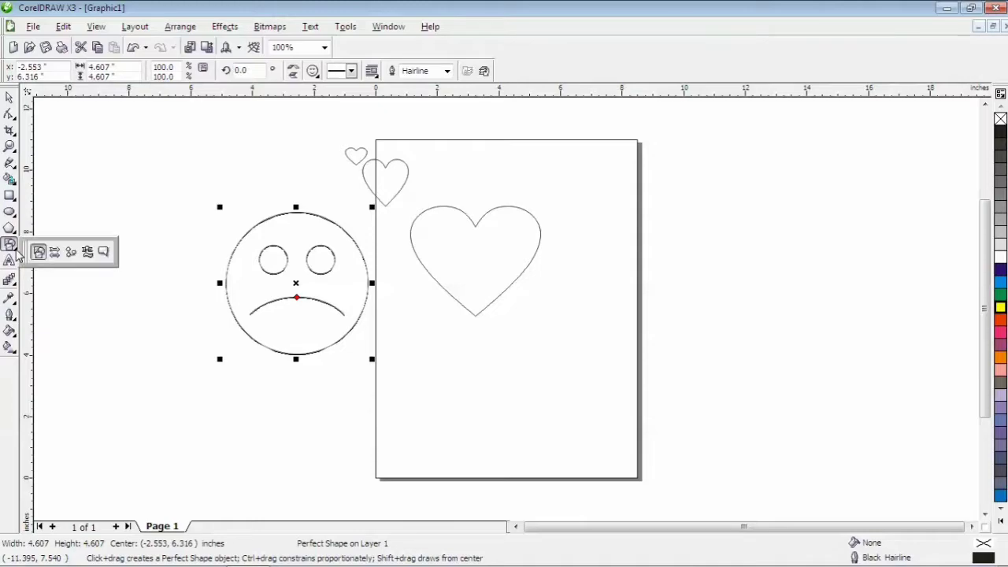
click(55, 252)
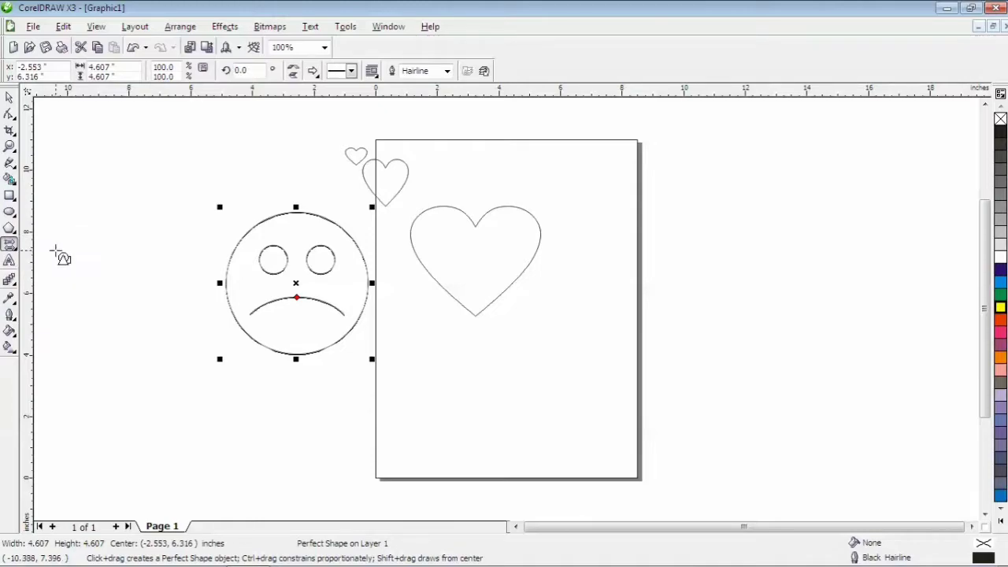
click(313, 71)
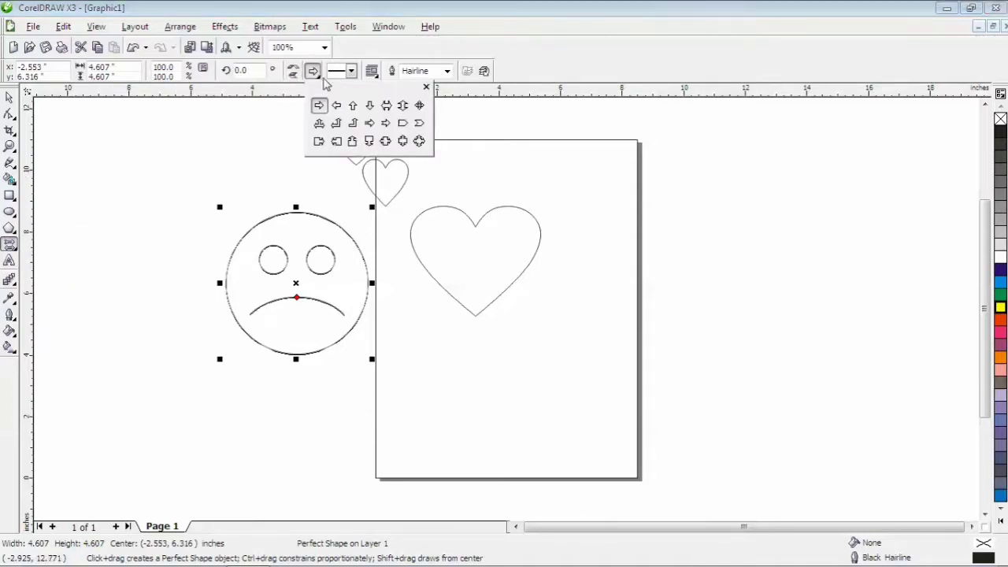
click(352, 141)
drag(547, 167, 681, 352)
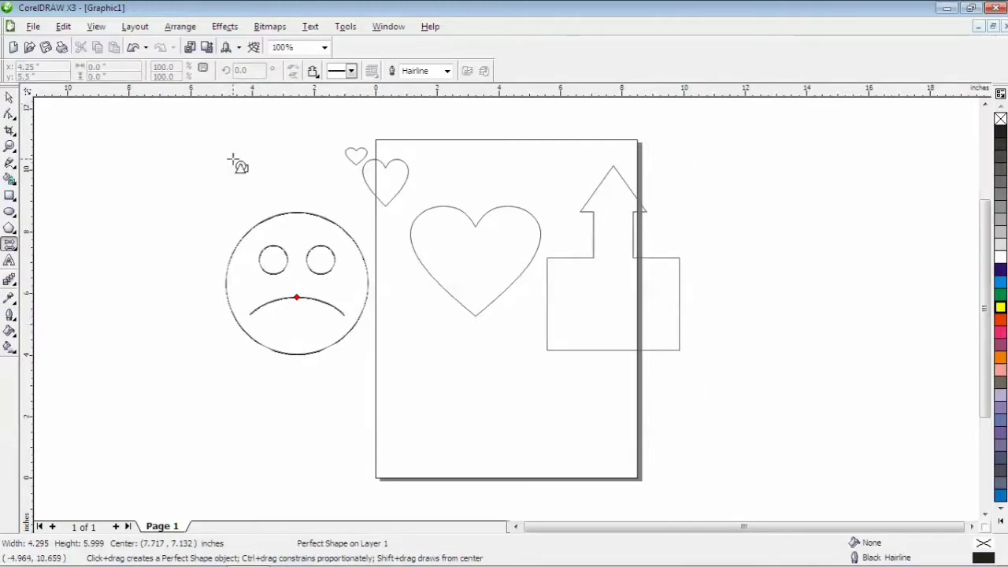
Reshape the arrow with the Shape tool, enlarging its head in width and depth and lowering the top edge of its rectangular base
key(space)
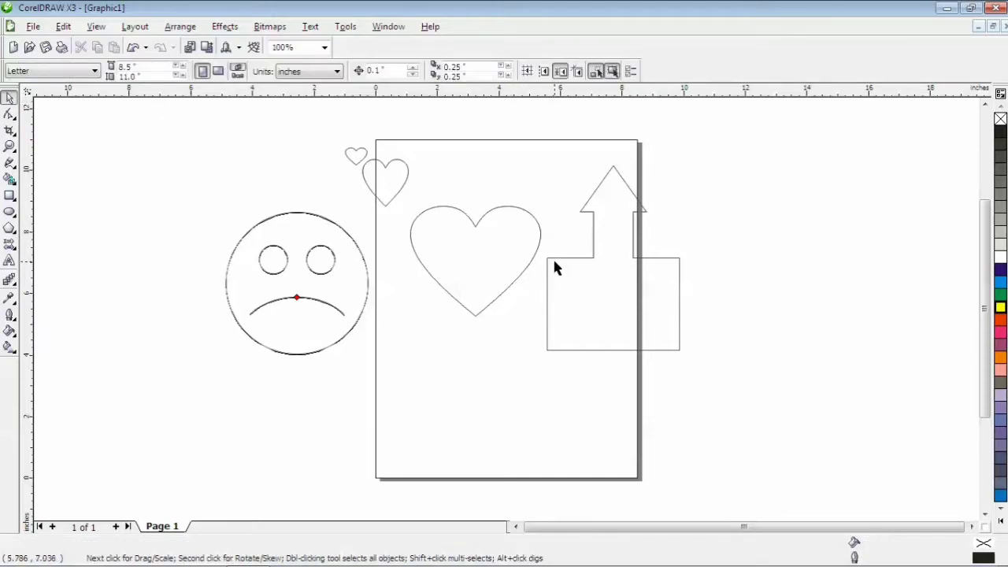
click(553, 266)
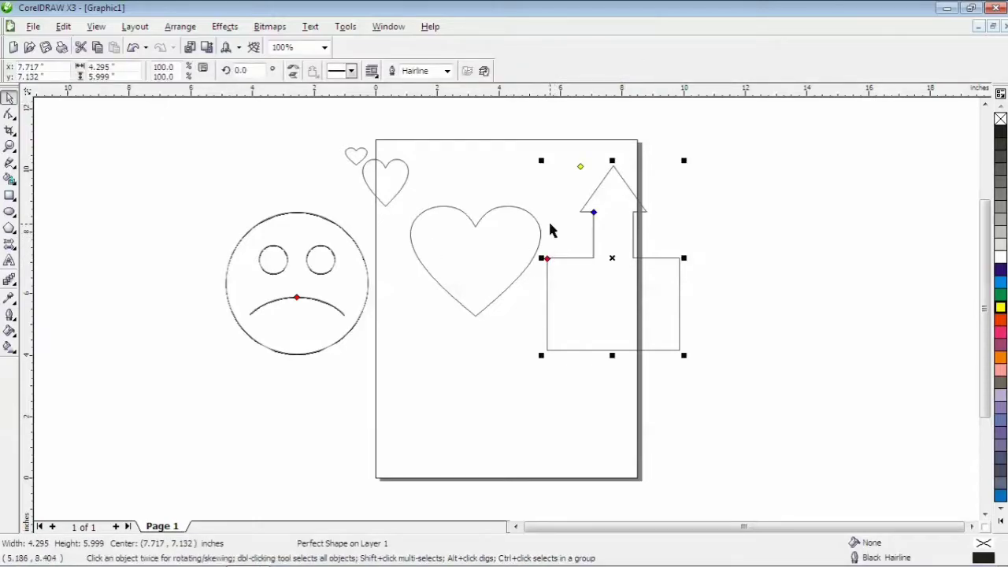
click(579, 163)
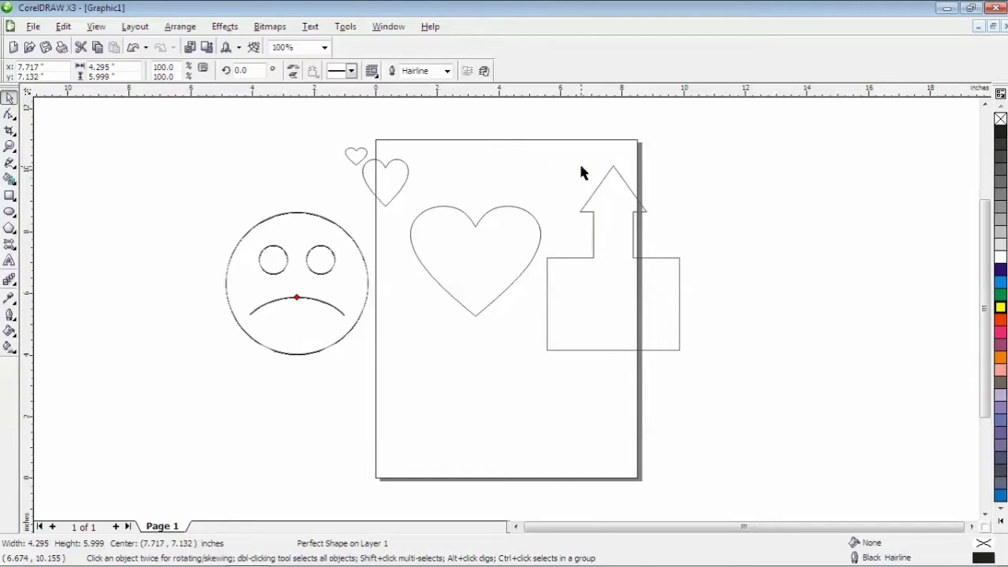
click(597, 190)
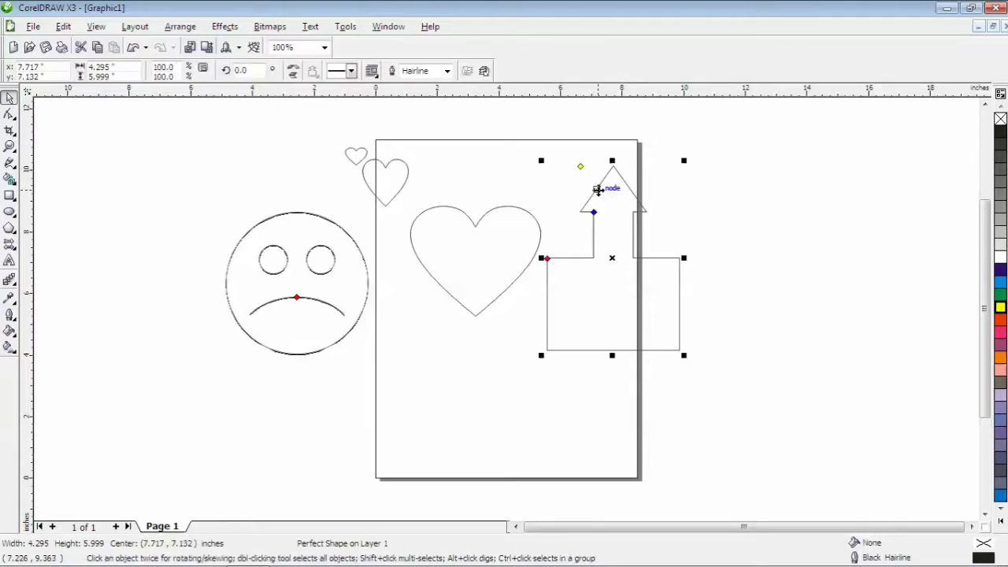
click(9, 115)
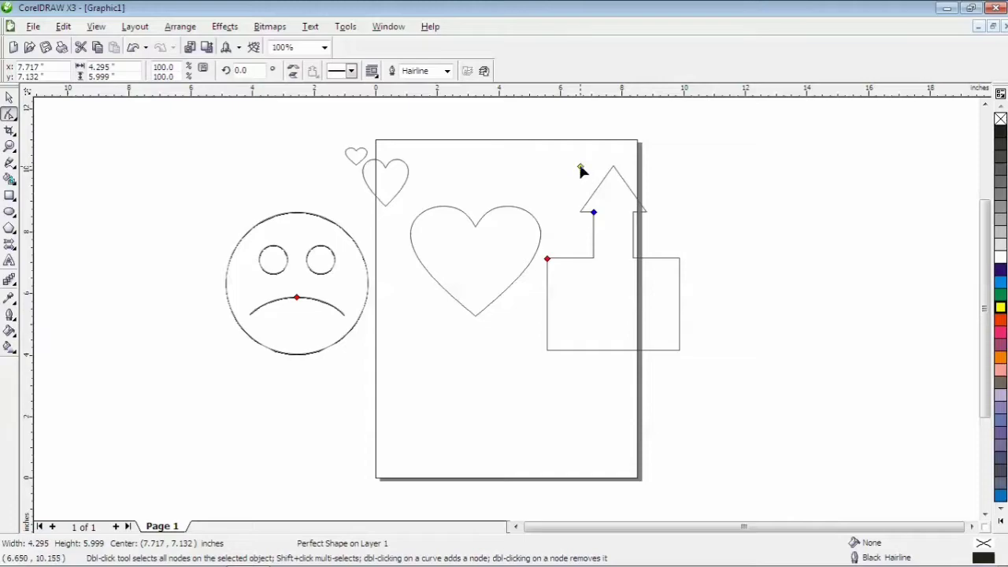
drag(581, 168, 550, 165)
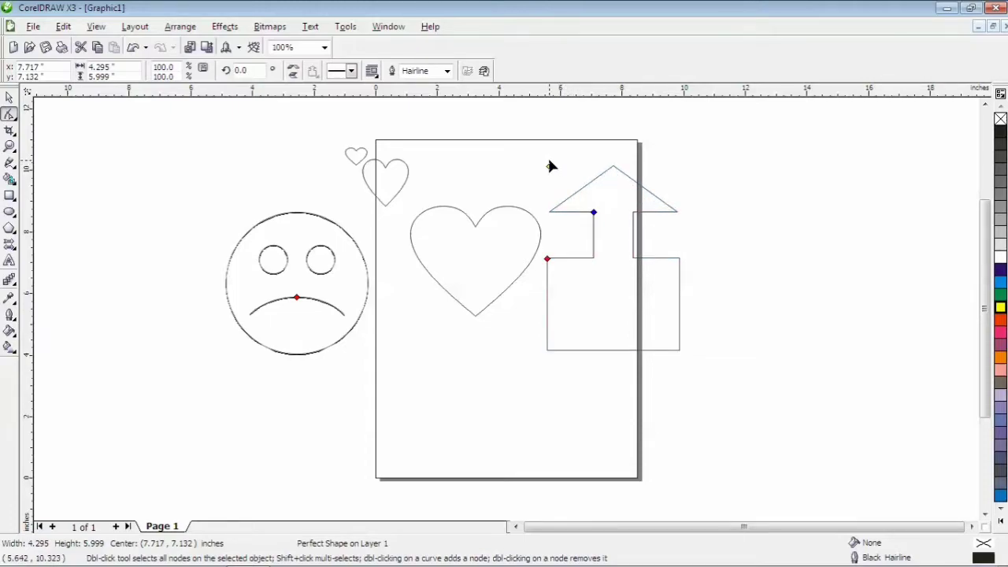
drag(549, 168, 569, 175)
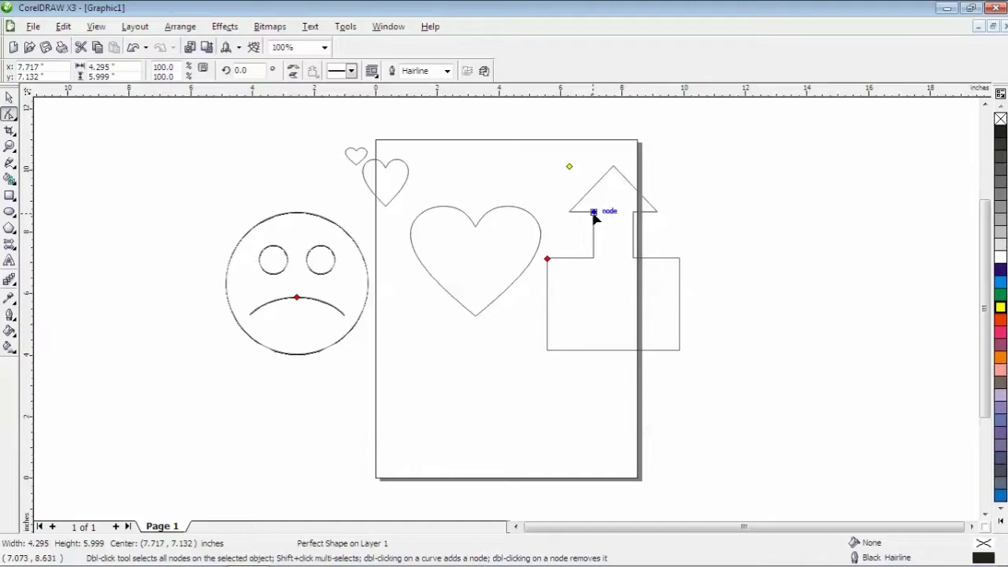
mouse_move(593, 214)
mouse_down()
mouse_move(611, 222)
mouse_move(604, 241)
mouse_move(603, 223)
mouse_move(593, 223)
mouse_up()
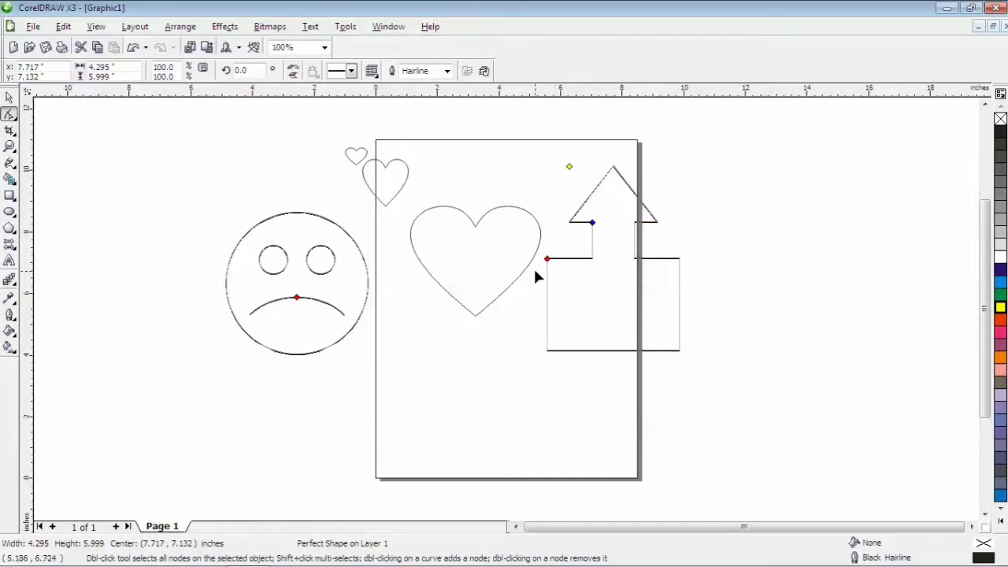
mouse_move(548, 260)
mouse_down()
mouse_move(554, 304)
mouse_move(551, 268)
mouse_up()
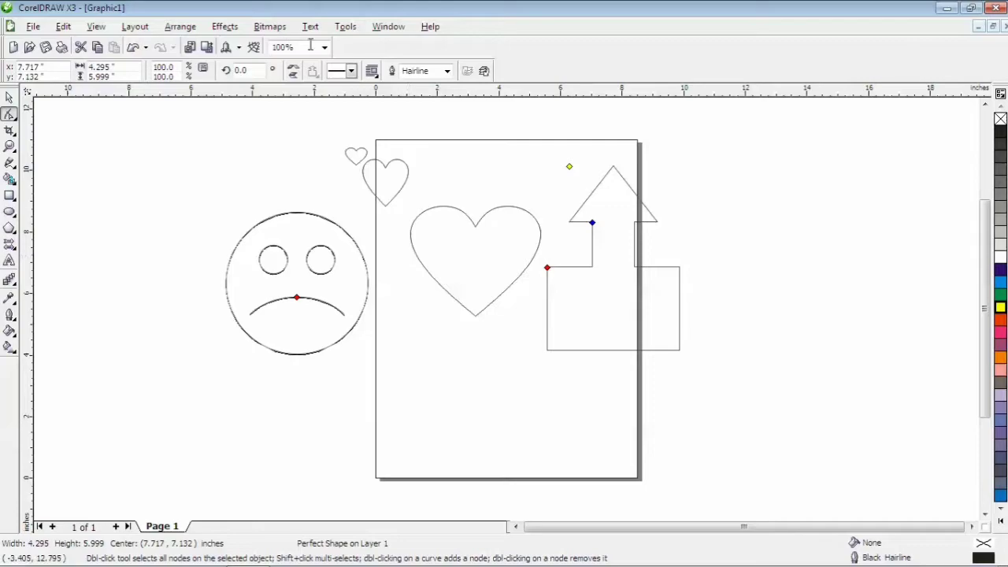
Draw a flowchart circle divided into quarters, about 3.1 inches across, on the outer side of the frowning face
click(10, 246)
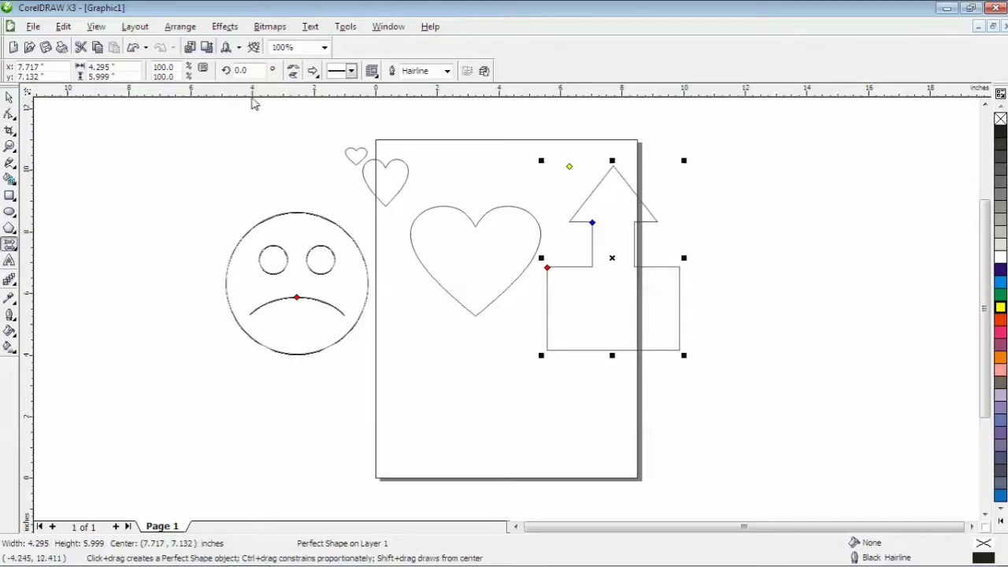
click(313, 71)
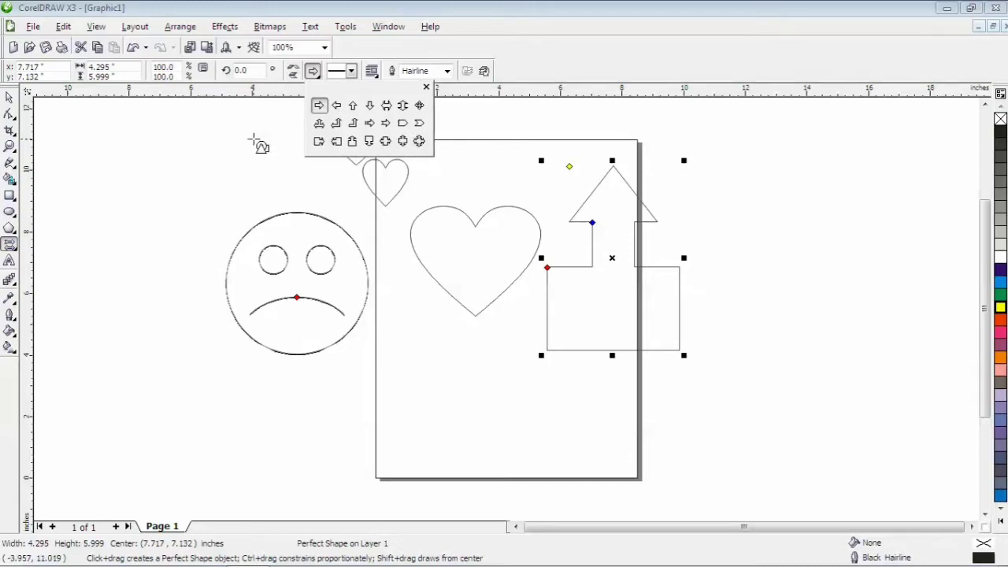
click(14, 247)
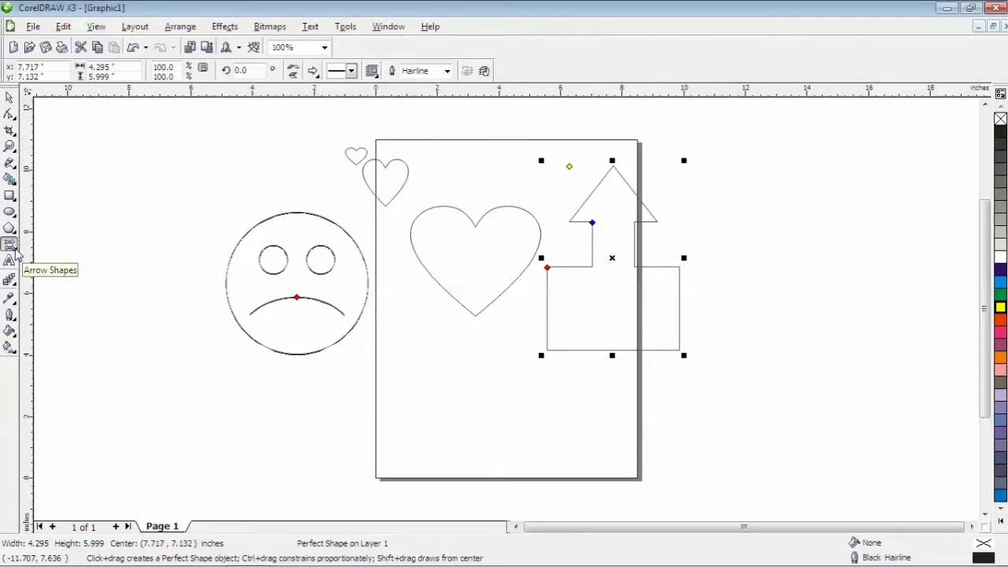
click(14, 250)
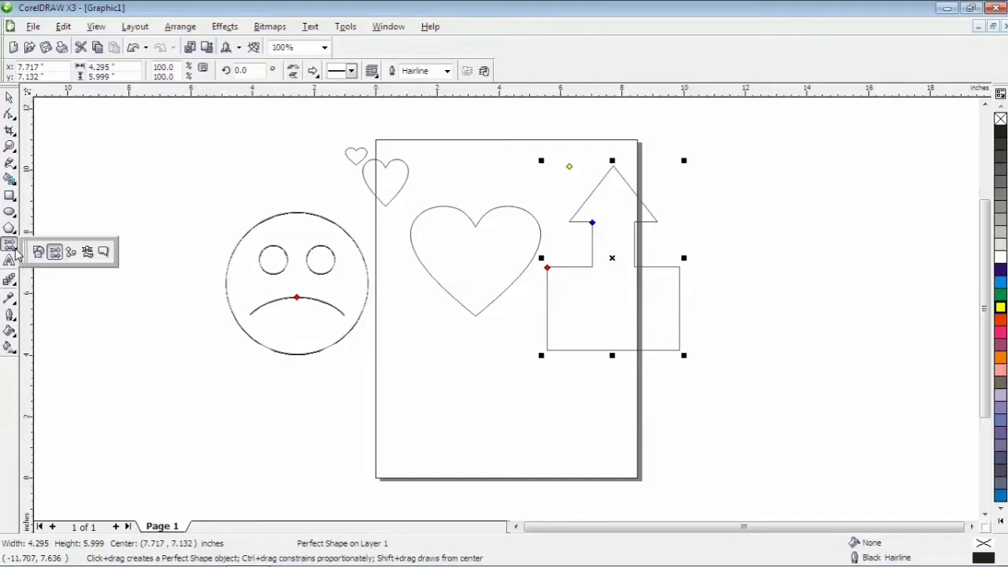
click(71, 251)
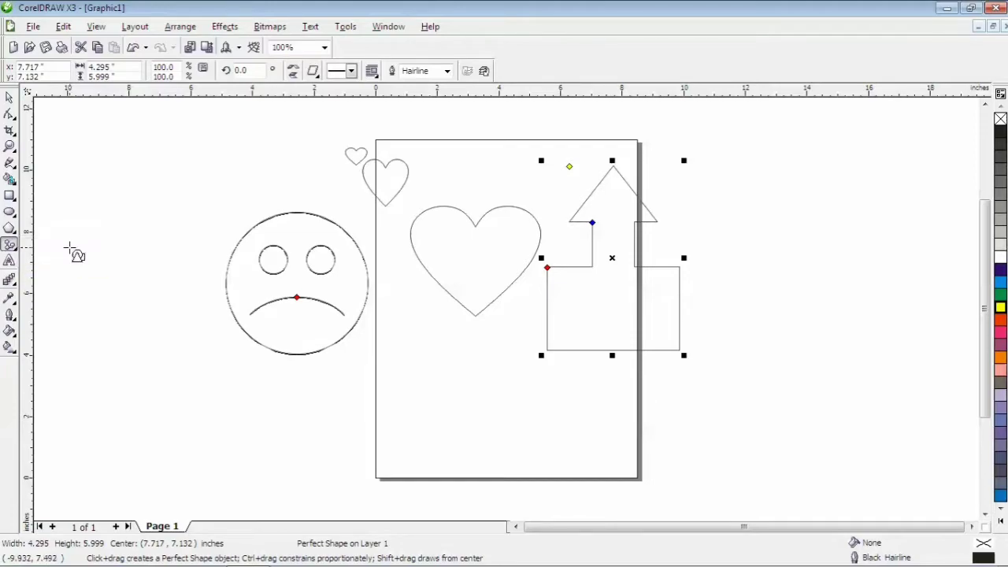
click(314, 70)
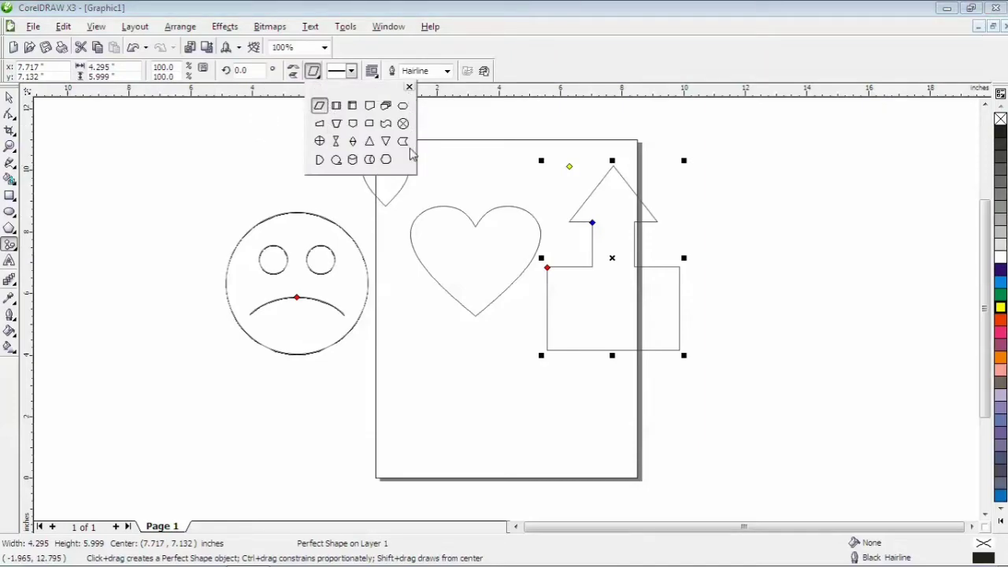
click(319, 141)
drag(131, 167, 207, 265)
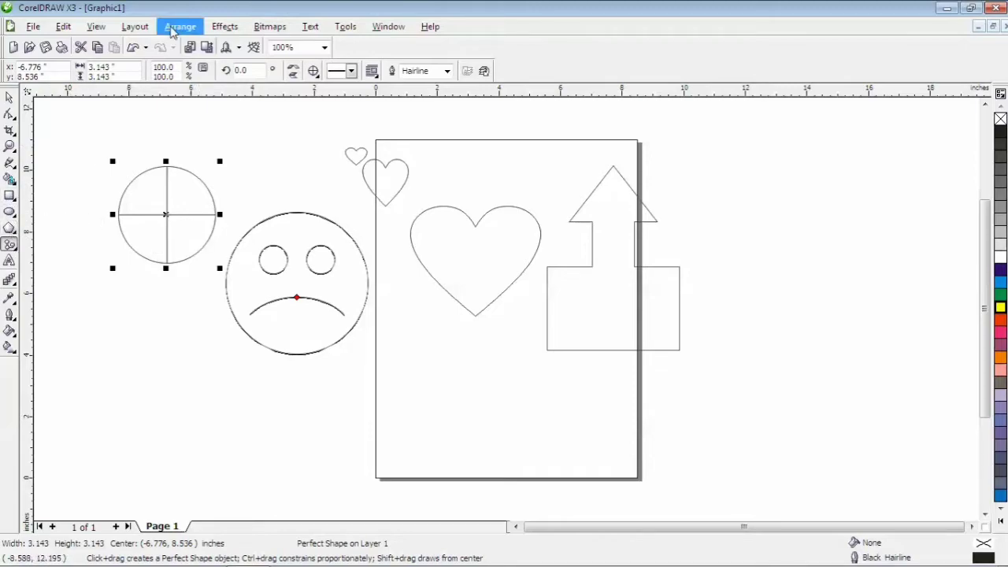
Draw a downward-pointing flowchart triangle about 3 by 3.6 inches below the large heart
click(313, 71)
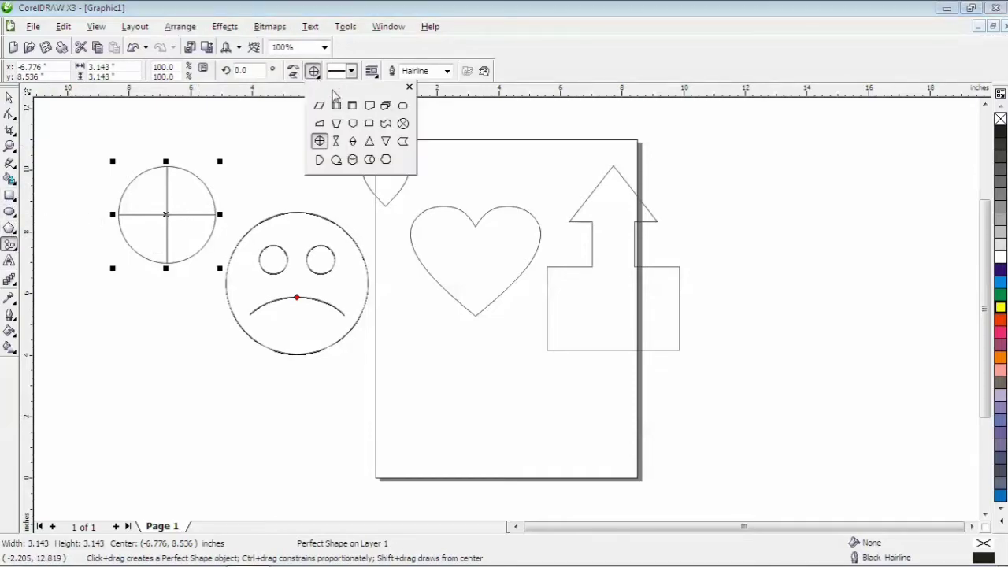
click(385, 141)
drag(400, 323, 504, 442)
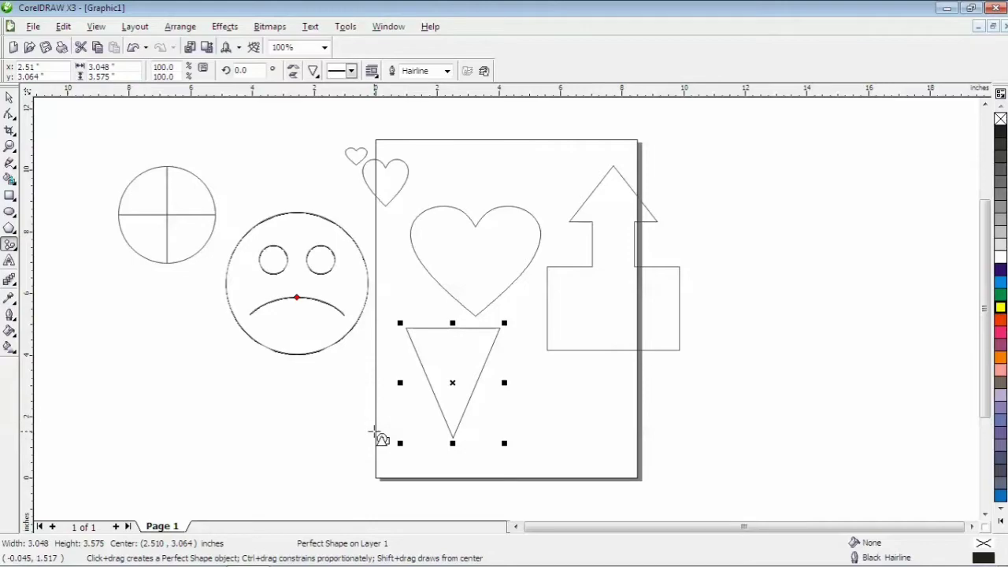
Select all the drawn shapes on and around the page and delete them
click(9, 97)
drag(108, 117, 684, 494)
key(Delete)
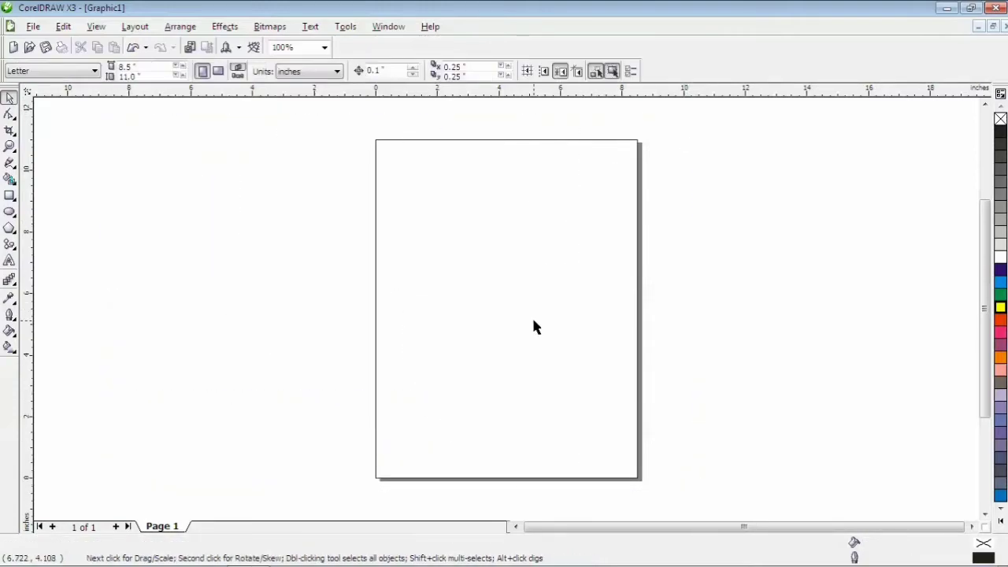
Draw a ribbon banner with folded, notched ends, about 6.6 by 2.6 inches, across the upper part of the page
click(11, 260)
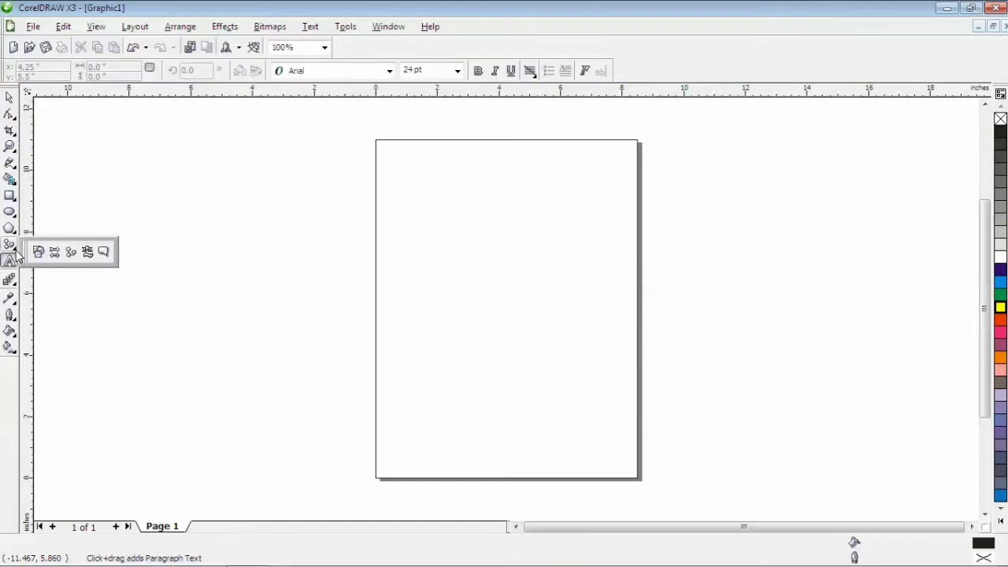
click(88, 252)
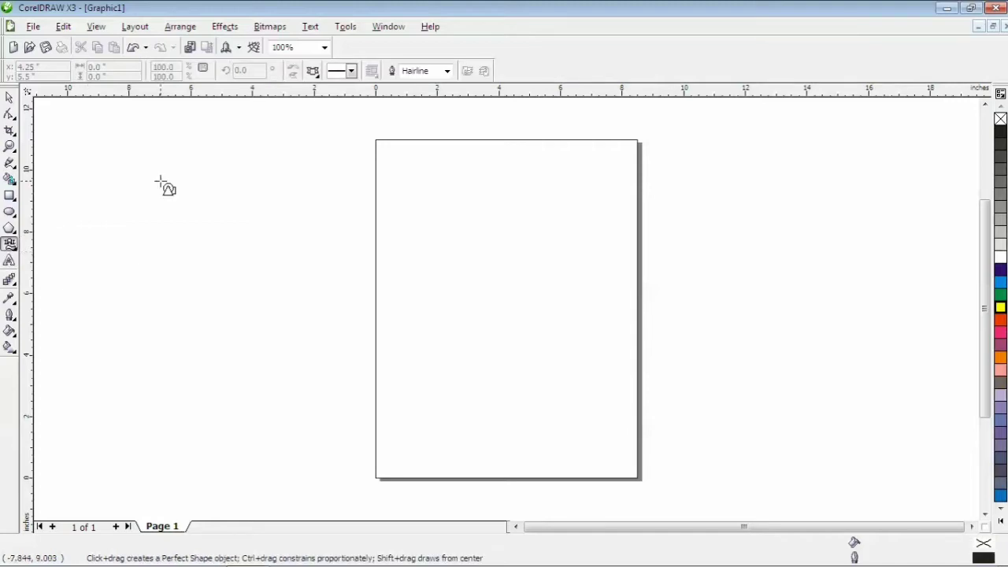
click(312, 72)
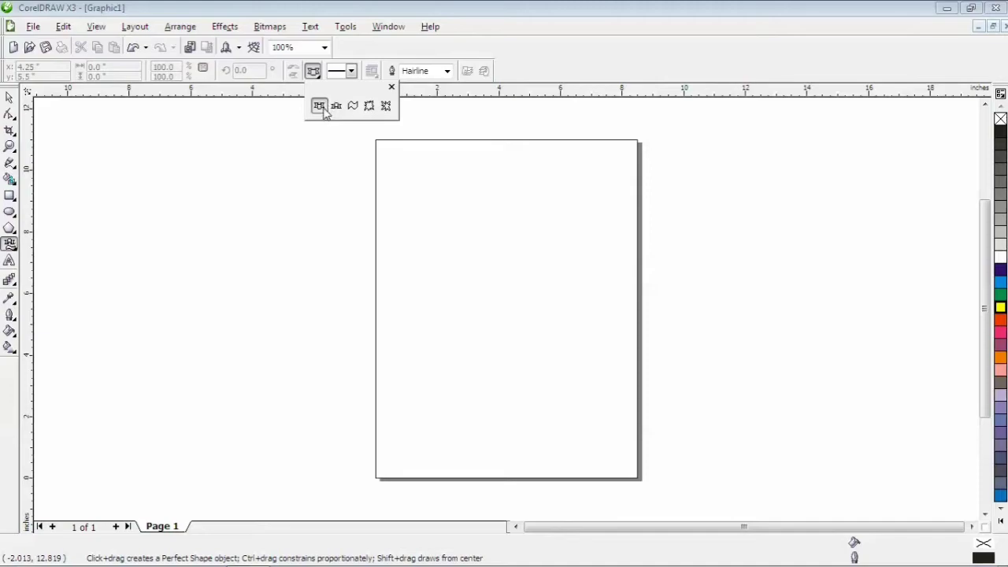
click(336, 107)
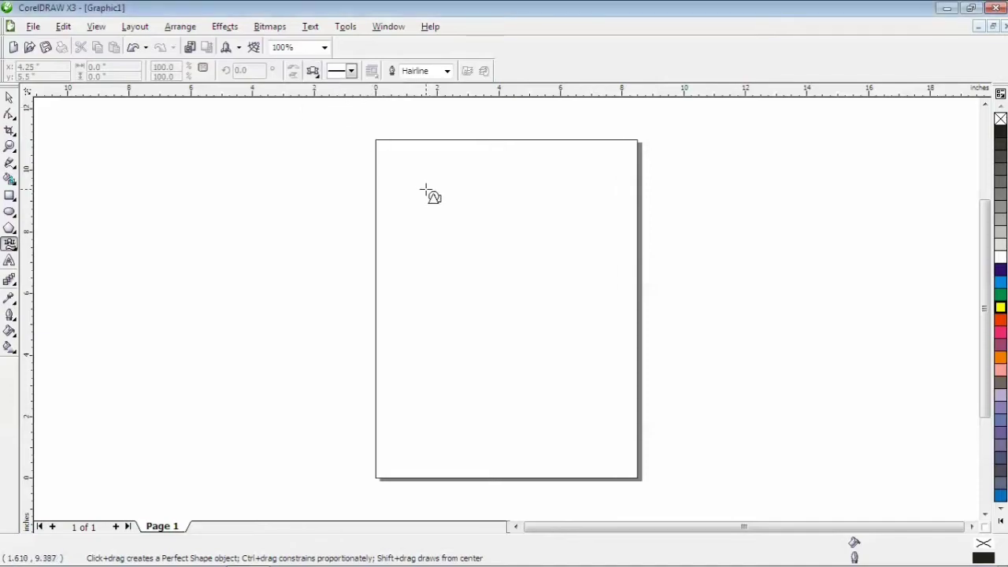
drag(425, 189, 635, 276)
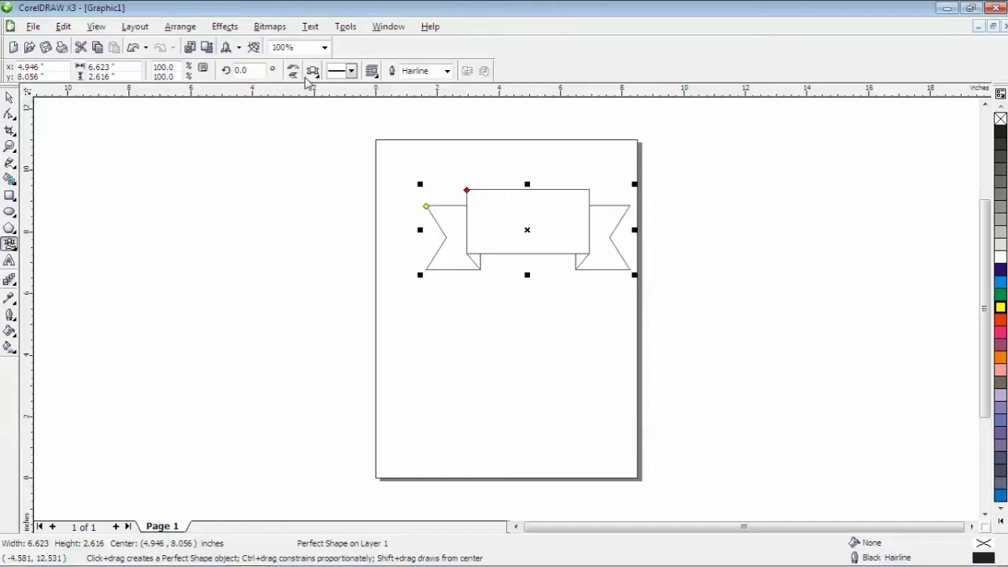
Draw a jagged explosion shape about 6 by 5.1 inches beside the page, level with the banner, and fill it green
click(312, 72)
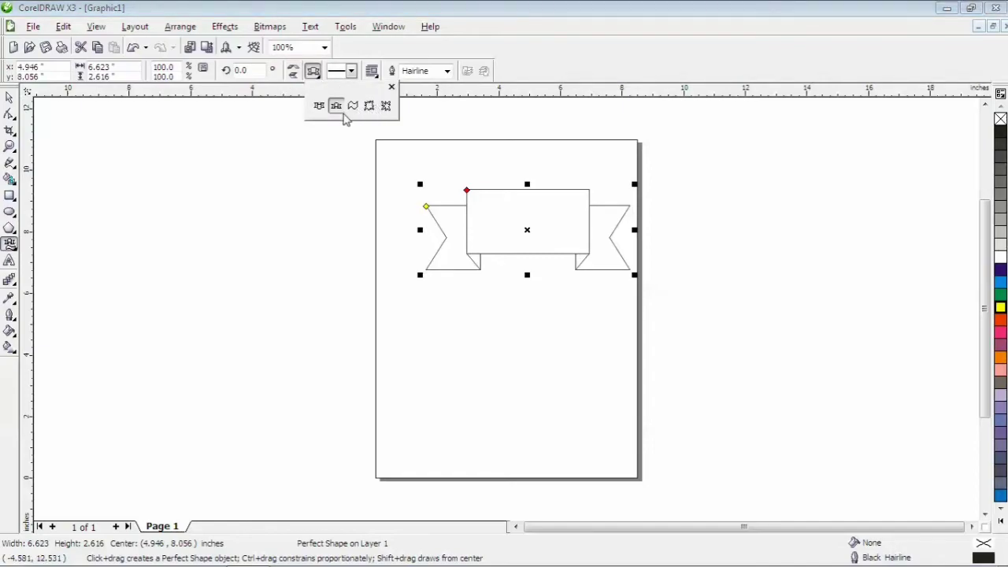
click(386, 106)
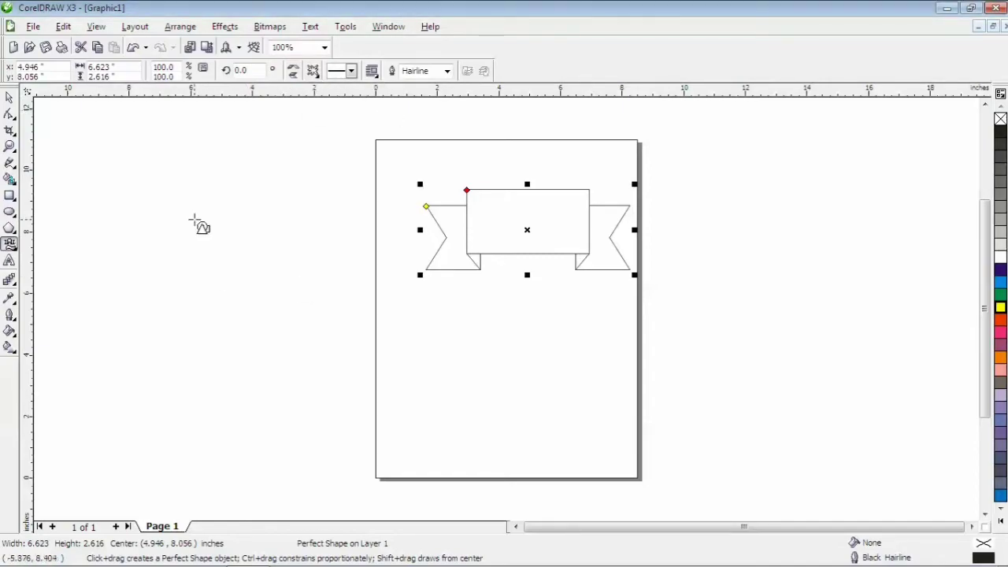
drag(192, 191, 376, 346)
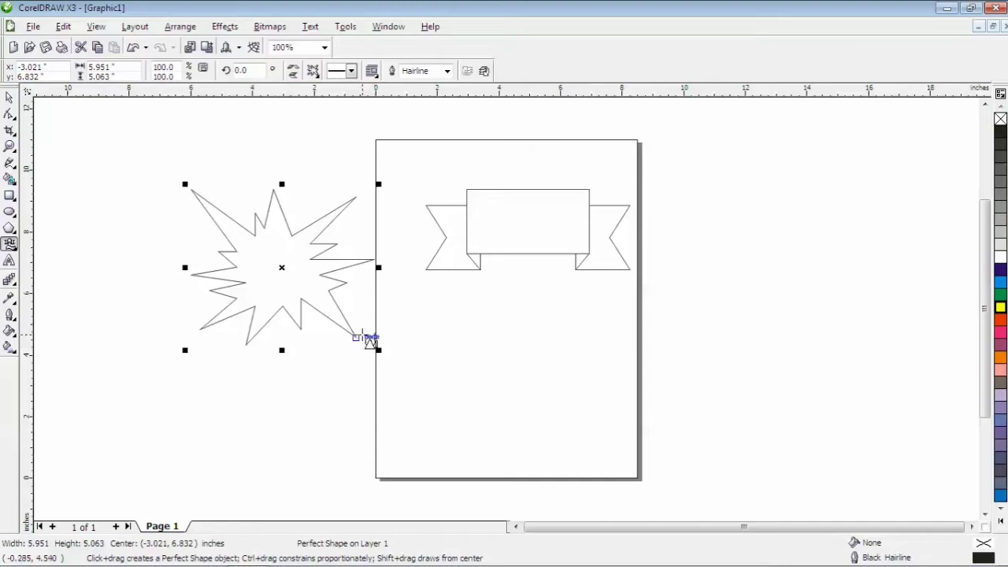
click(999, 295)
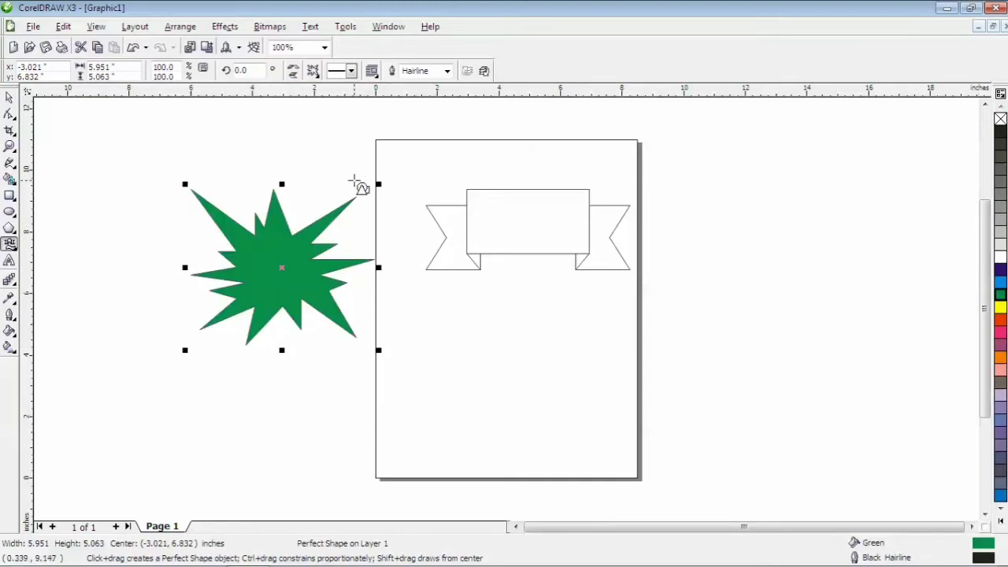
Draw a cloud thought-bubble callout about 7 by 8.5 inches, overlapping the banner's outer end and the page edge, and fill it yellow
click(9, 244)
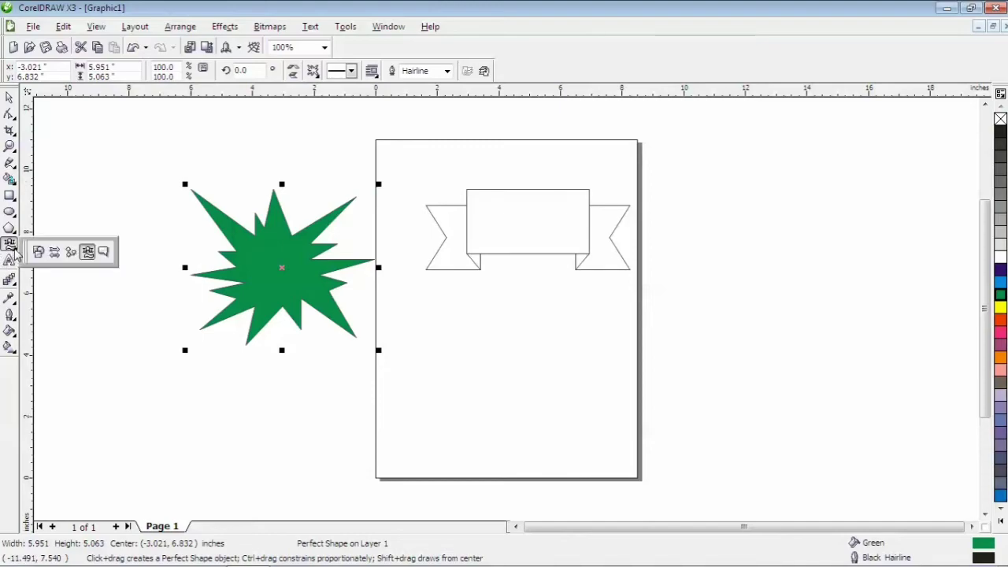
click(105, 252)
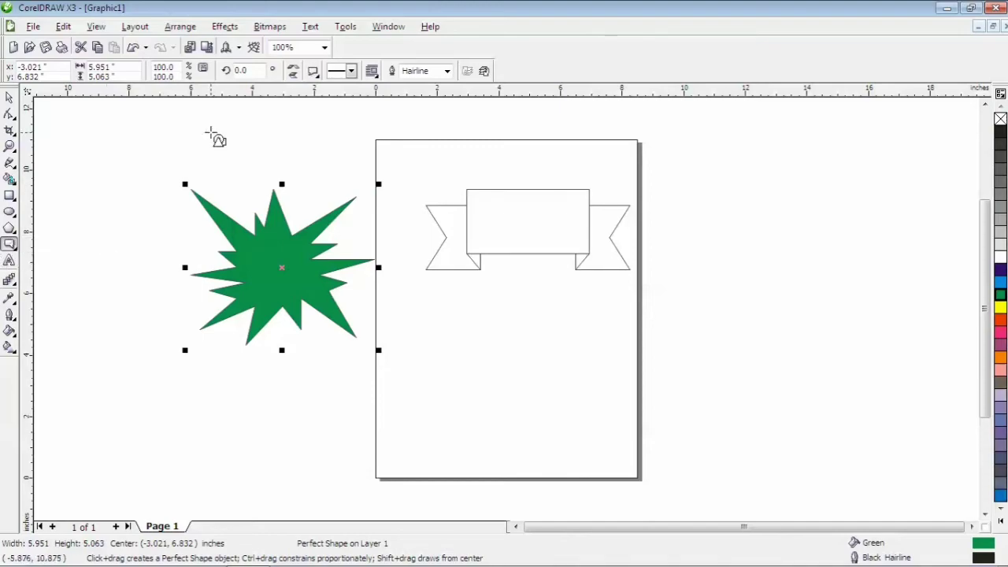
click(317, 73)
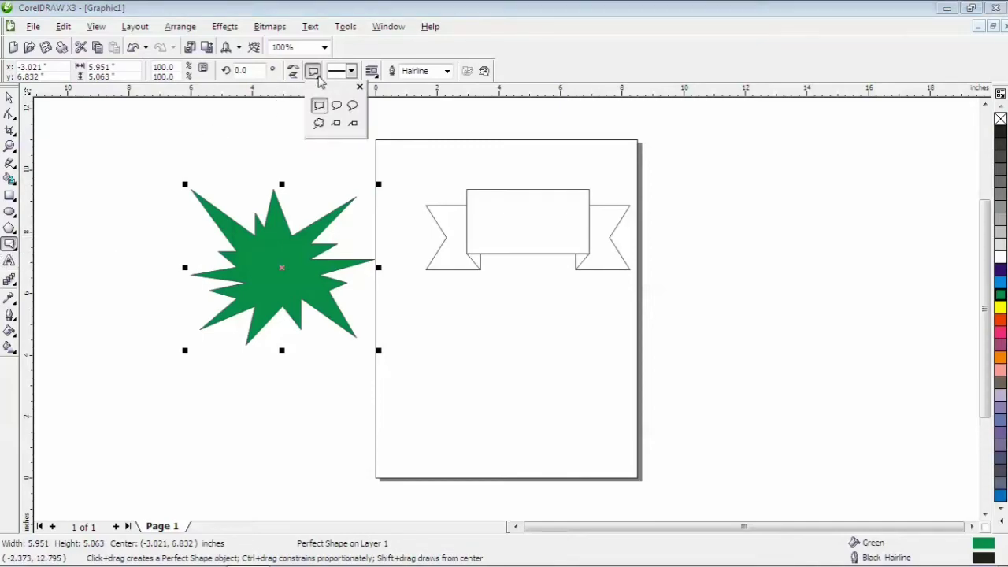
click(318, 123)
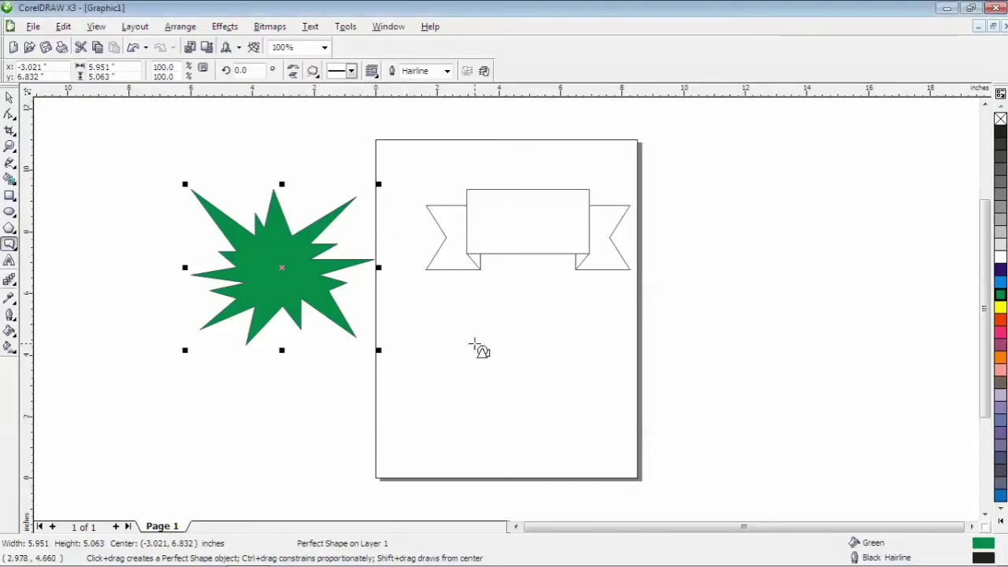
drag(510, 402, 723, 140)
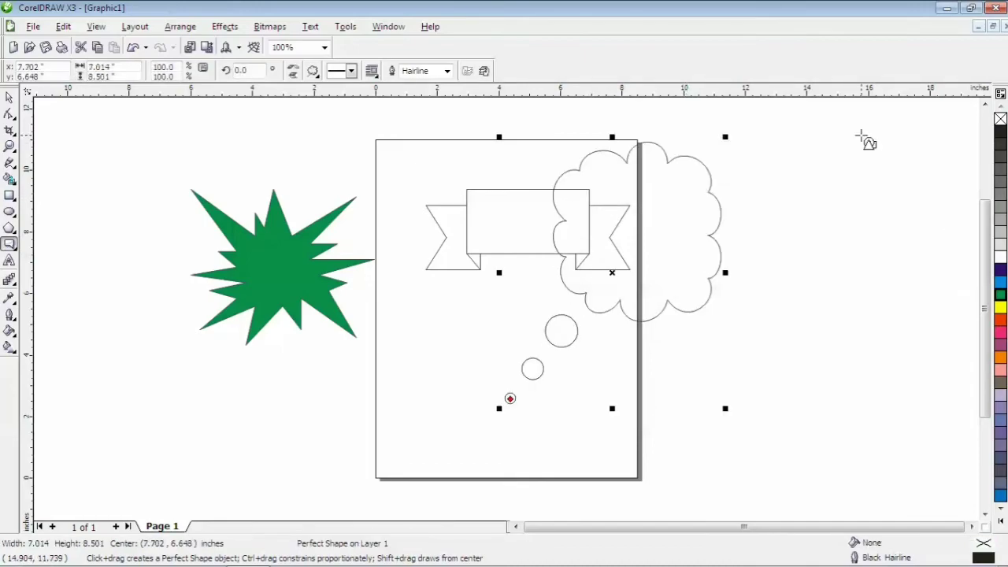
click(1000, 307)
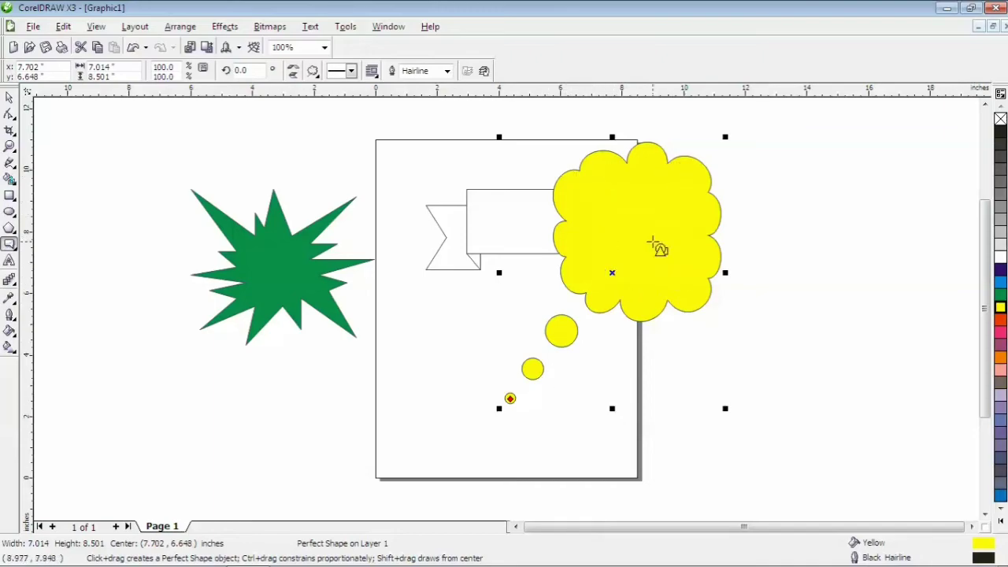
Write "dfv dxfv df gdfg fgt fbg fb fgb fgb fgb" across the yellow cloud's upper part and scale it down to about 19.3 pt
key(space)
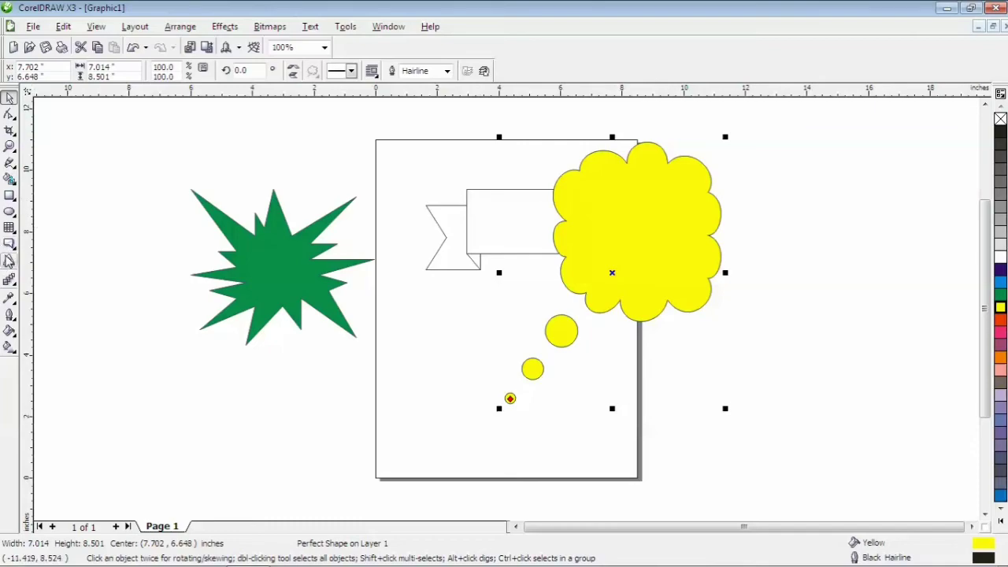
click(10, 261)
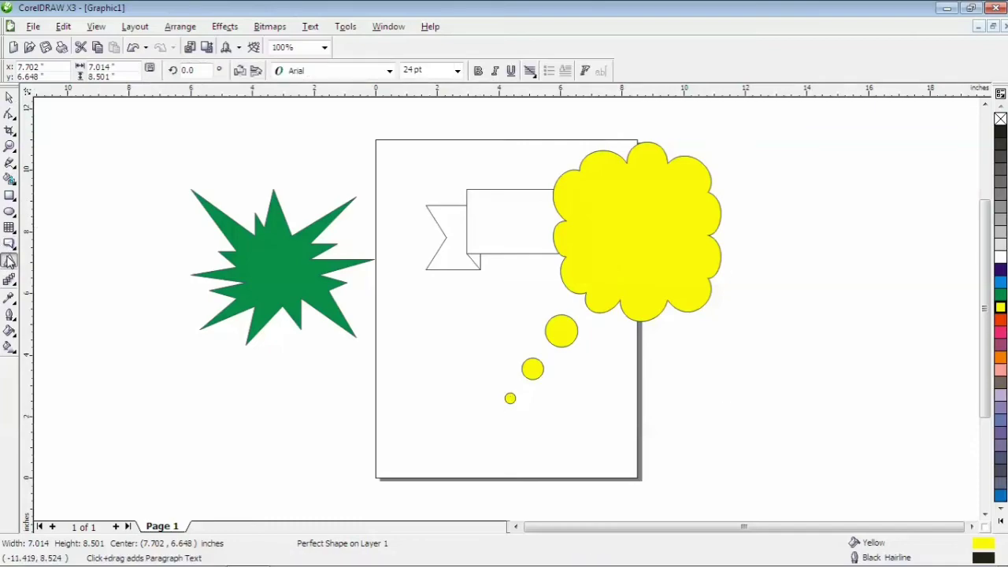
click(567, 188)
text(ffv dxfv df gdfg fgt)
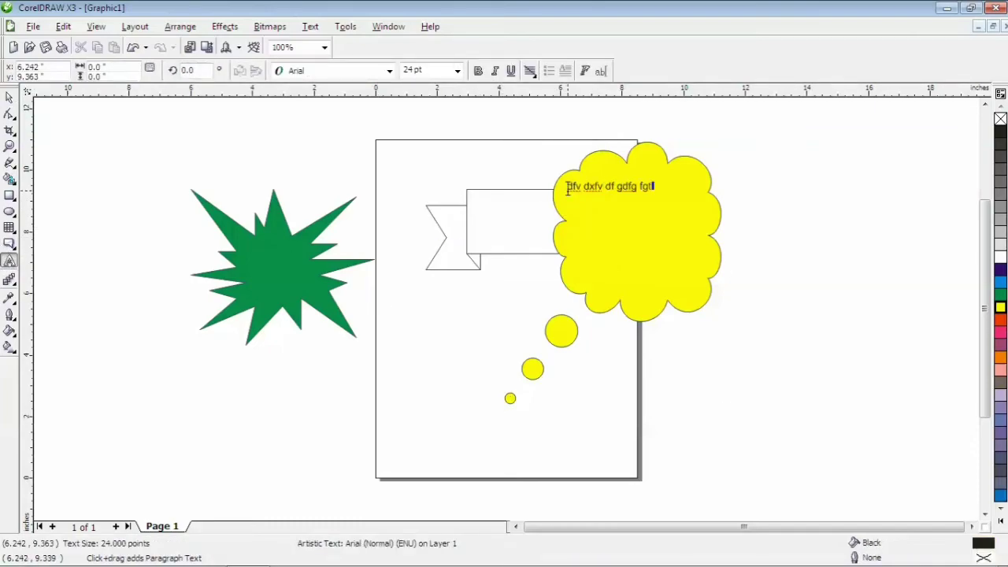
text( fbg fb fgb fgb fgb)
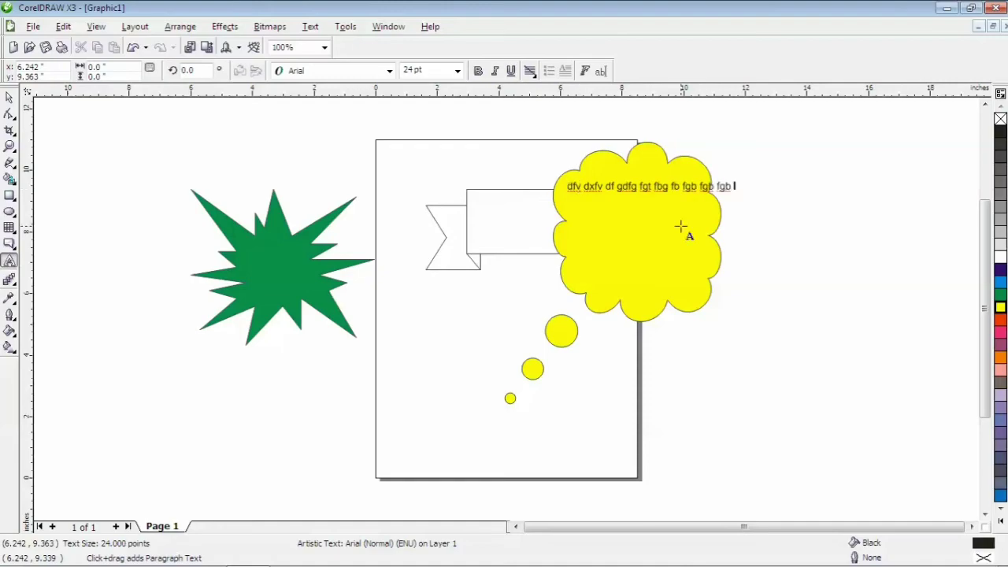
drag(735, 194, 704, 217)
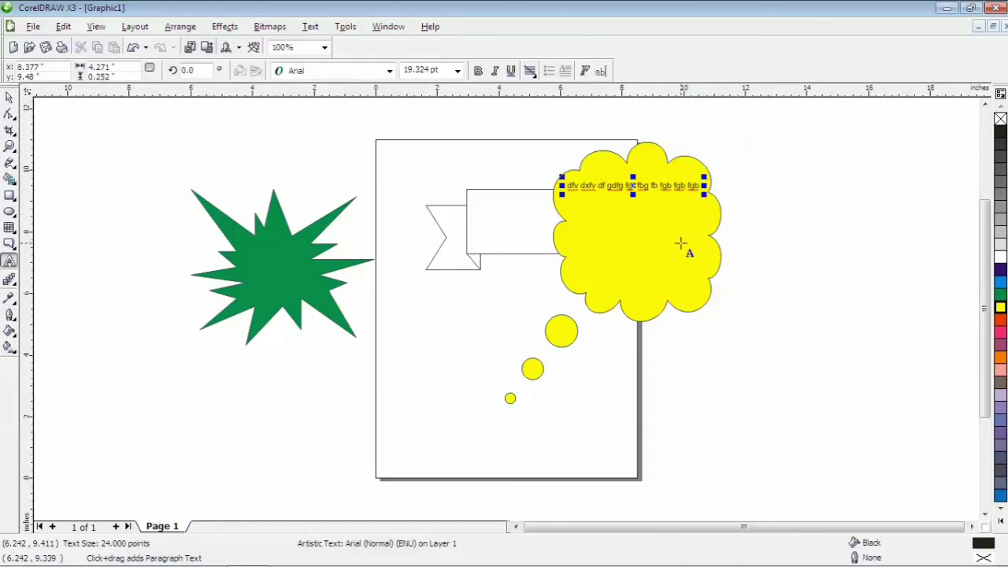
click(521, 304)
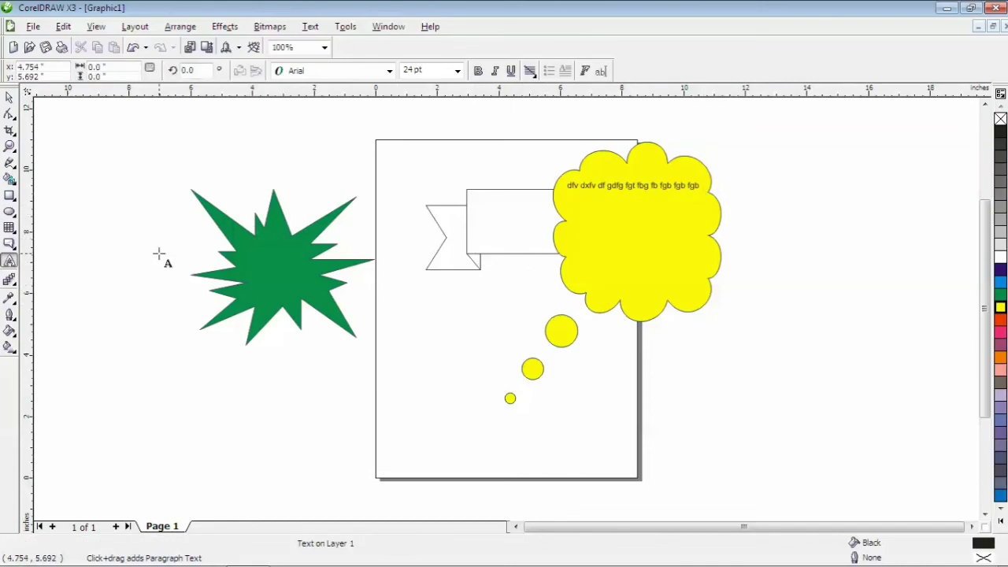
Open the preset callout shapes for drawing another callout
click(11, 245)
click(316, 74)
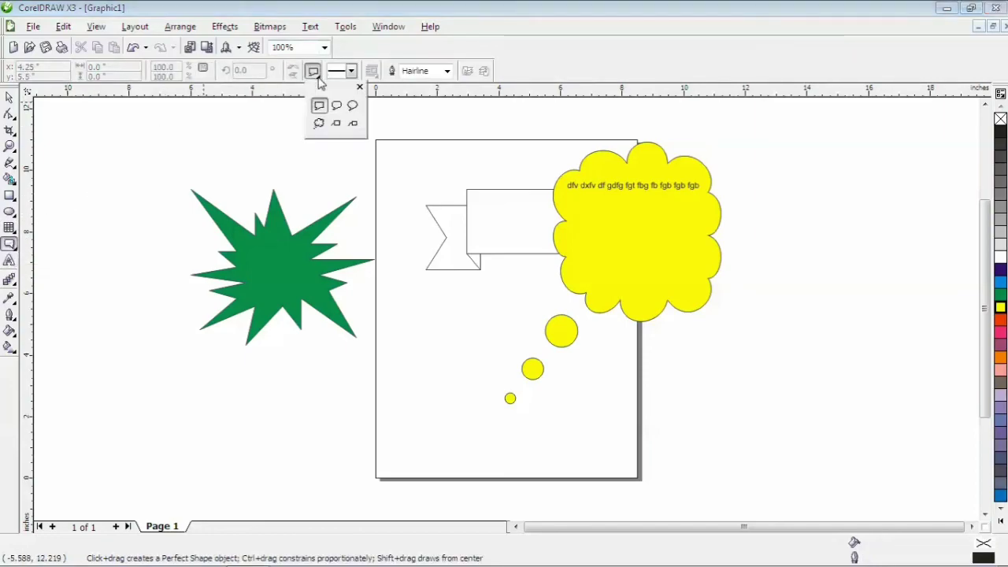